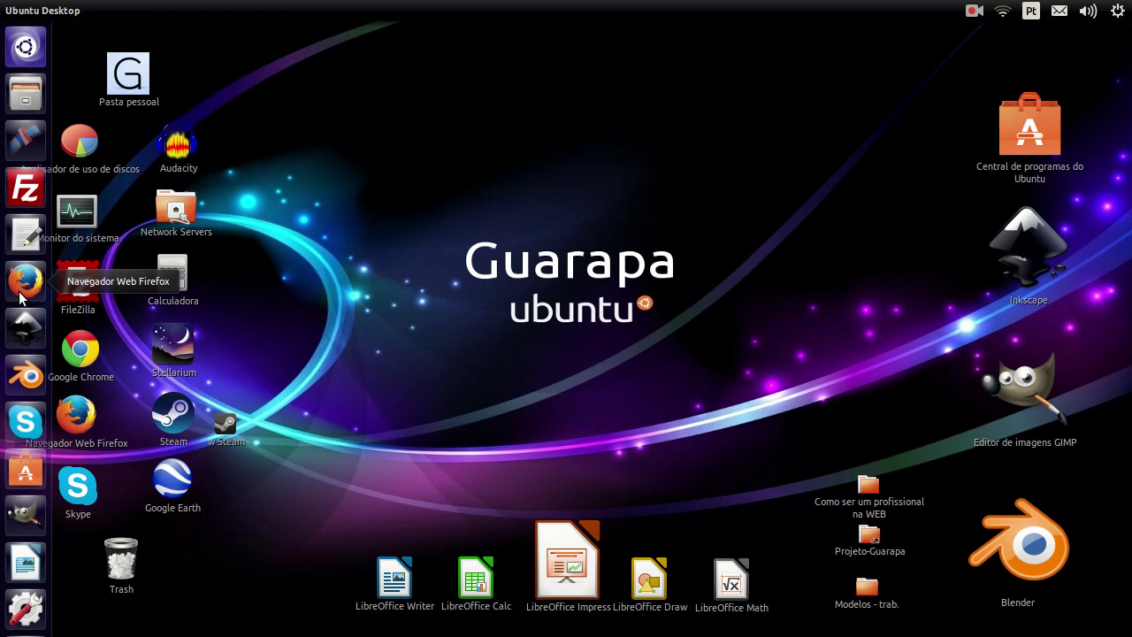
Search the installed applications for "aplicativos" and open Aplicativos de sessão.
left_click(24, 46)
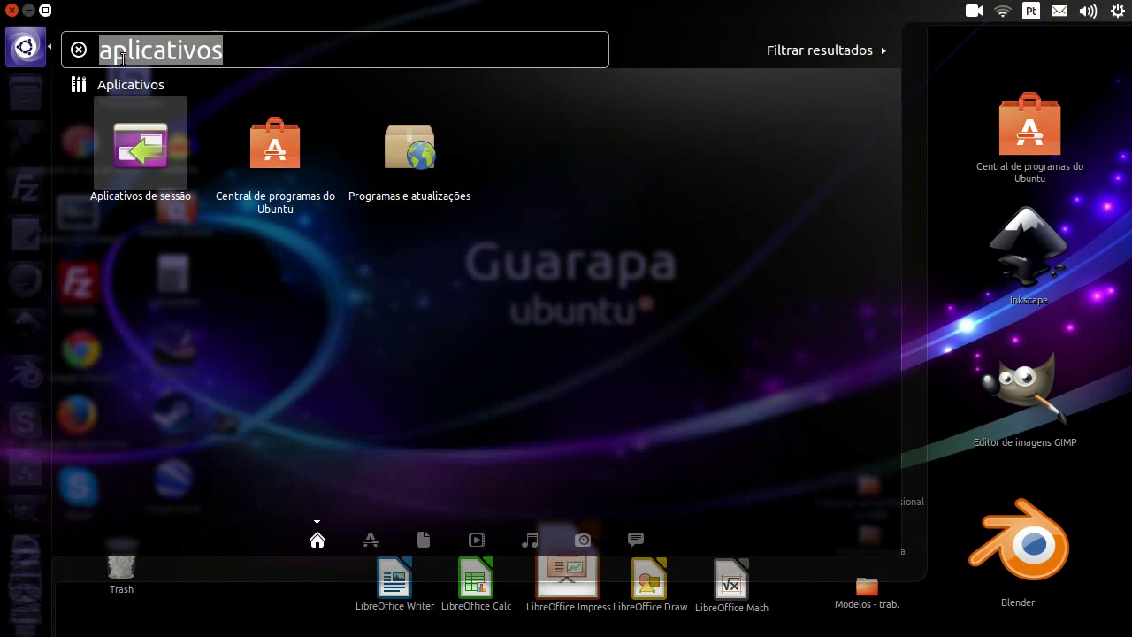
key("BackSpace")
type("apl")
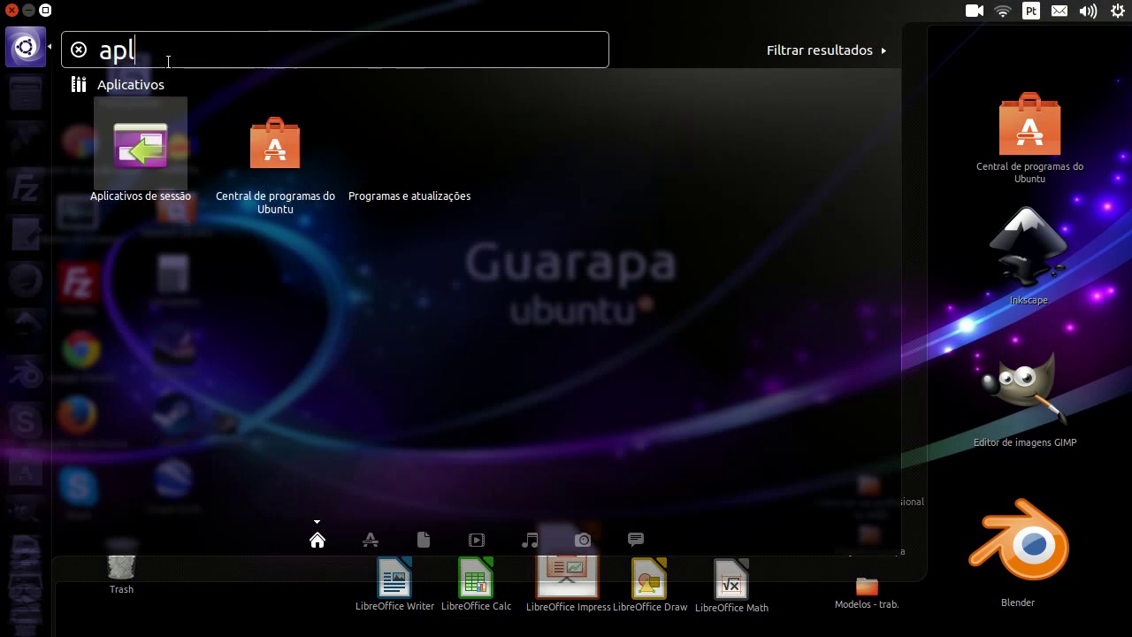
type("icativos")
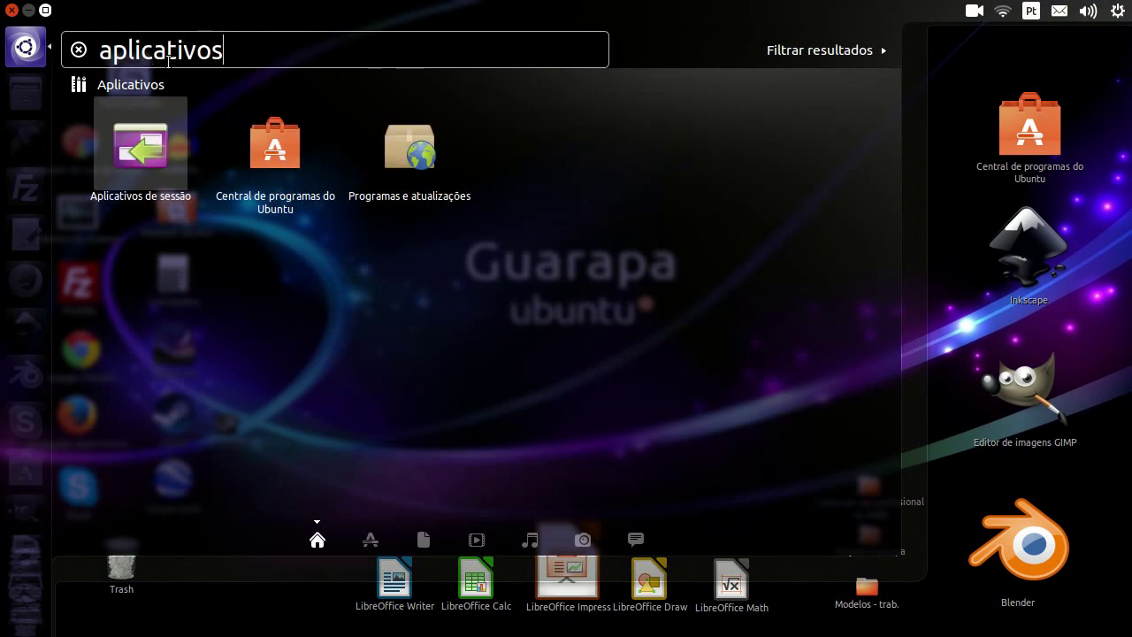
left_click(142, 148)
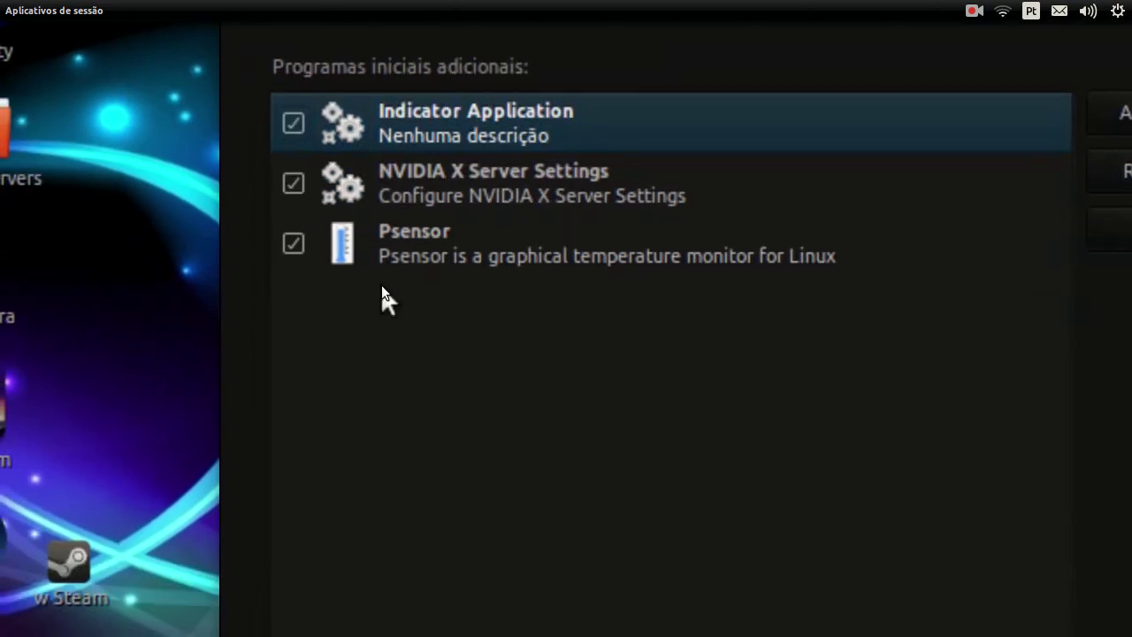
Remove Psensor from the additional startup programs.
left_click(373, 329)
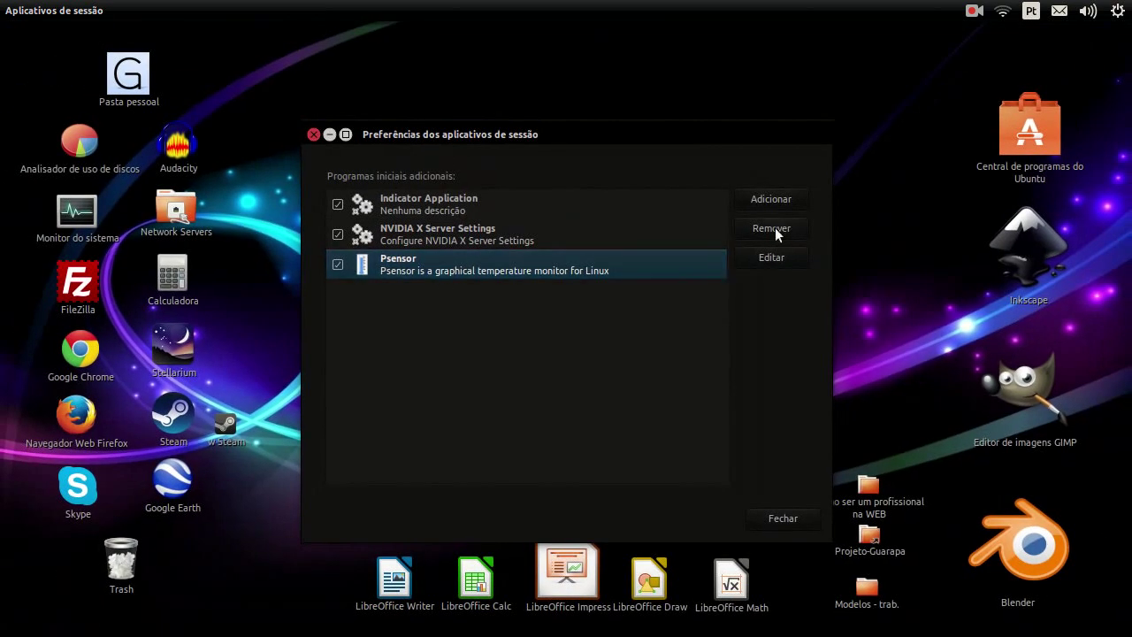
left_click(771, 228)
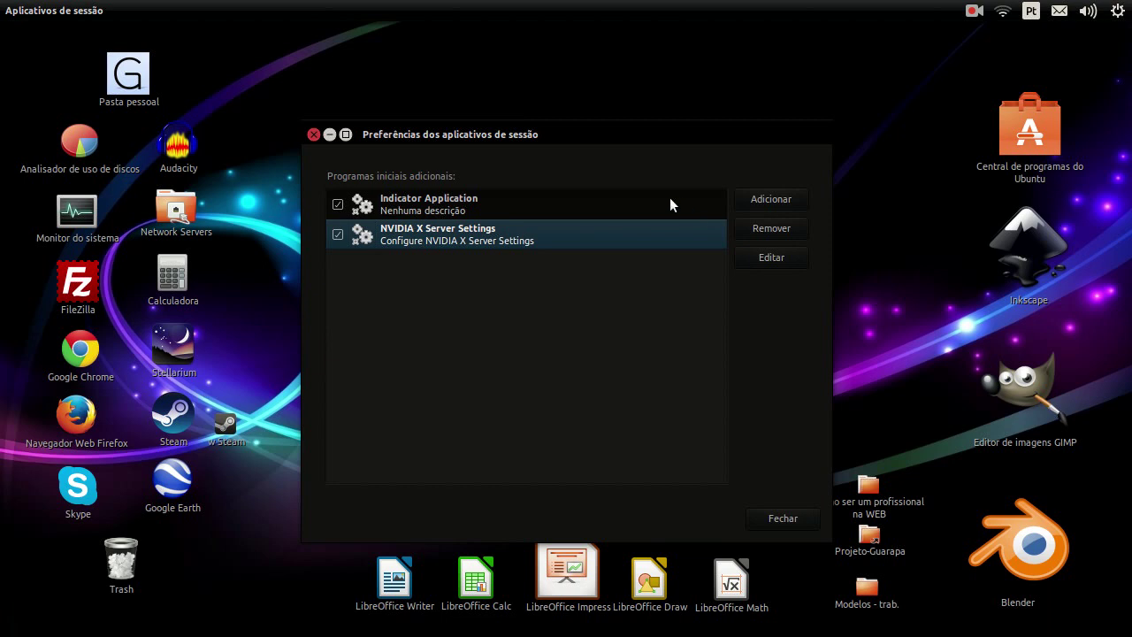
Start a new startup program entry and browse the computer's /usr/bin folder for its command.
left_click(787, 204)
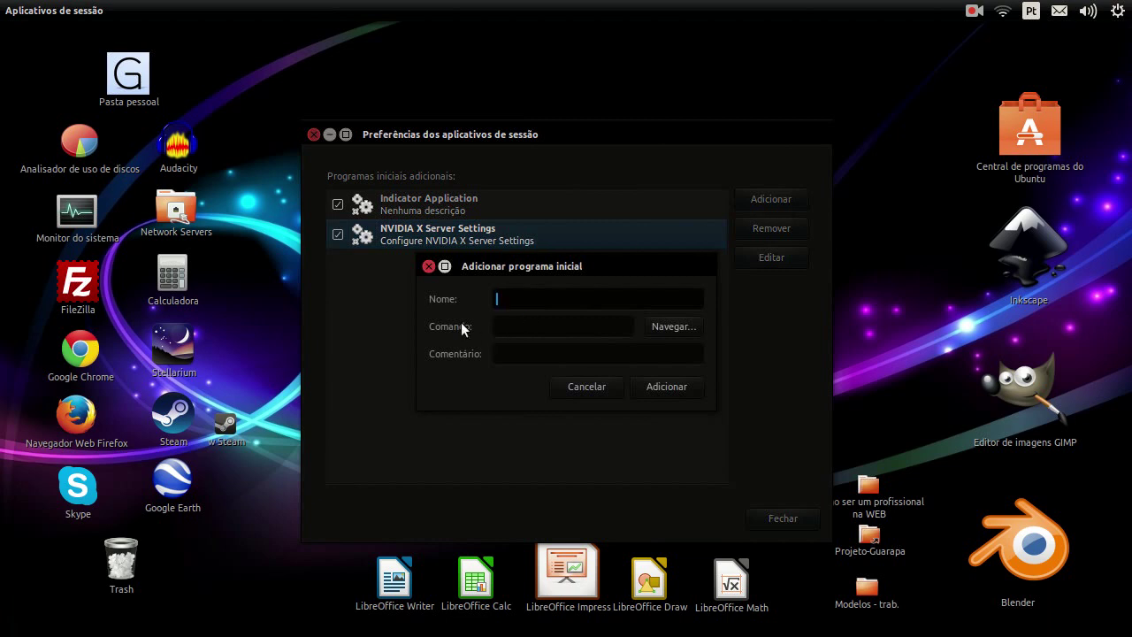
left_click(556, 327)
left_click(671, 324)
left_click(382, 444)
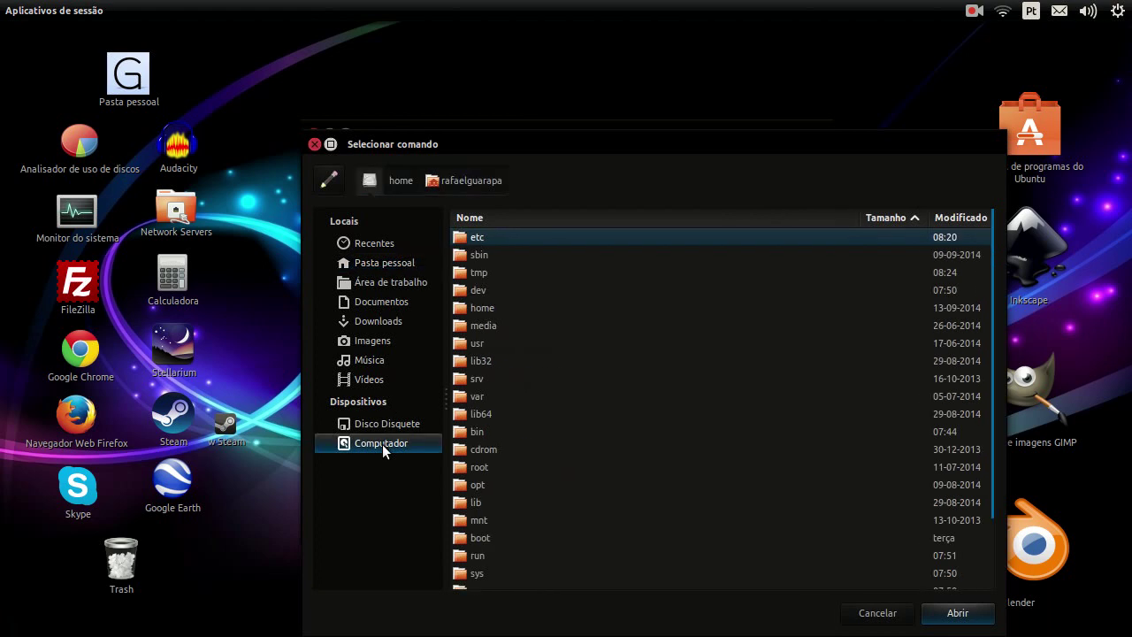
left_click(479, 343)
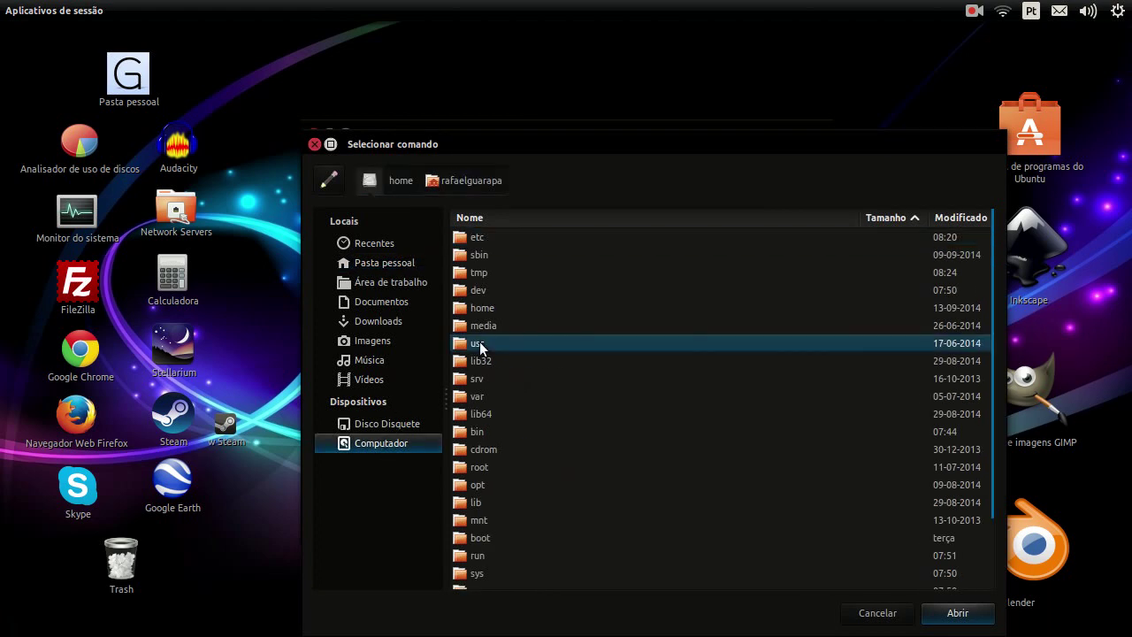
double_click(479, 343)
left_click(480, 232)
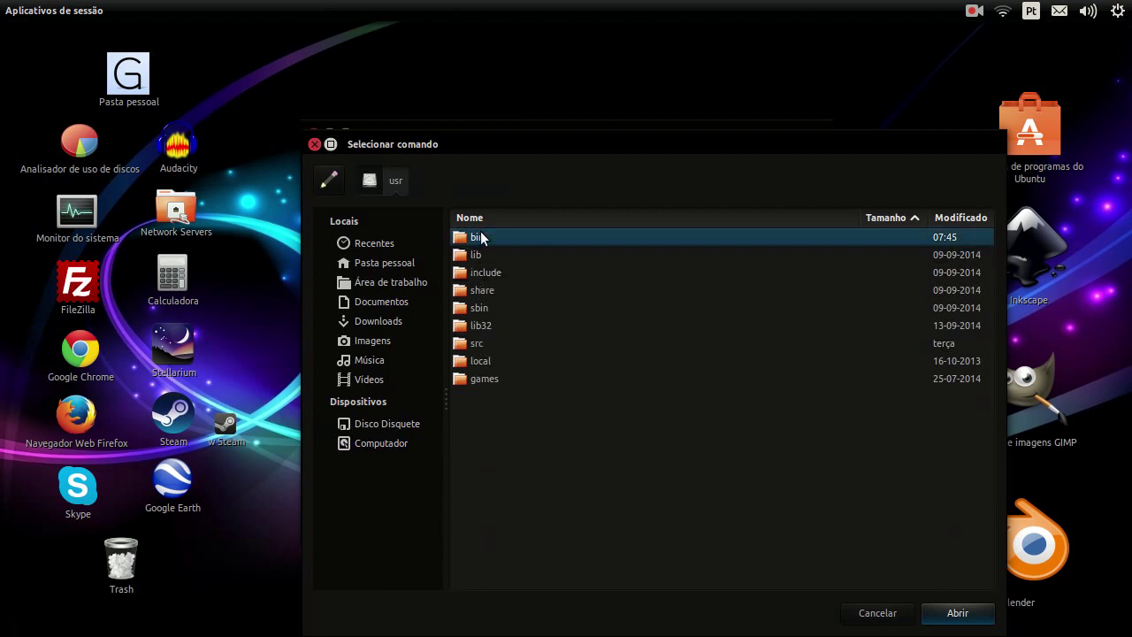
double_click(480, 233)
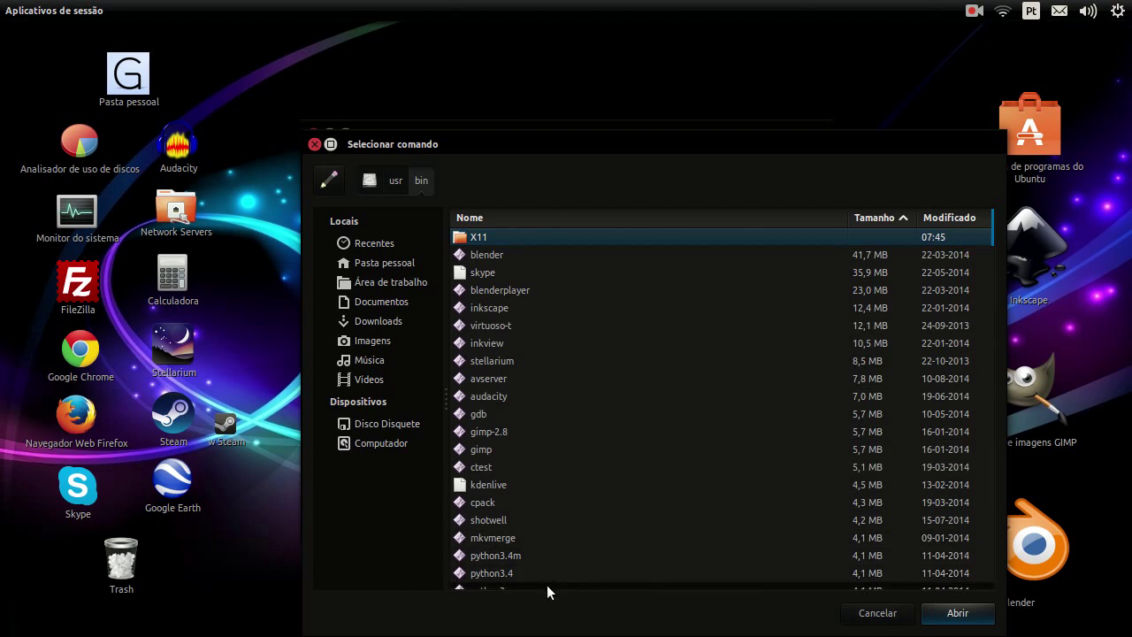
Examine the executables in the bin folder that can serve as the startup command.
left_click(514, 254)
left_click(533, 309)
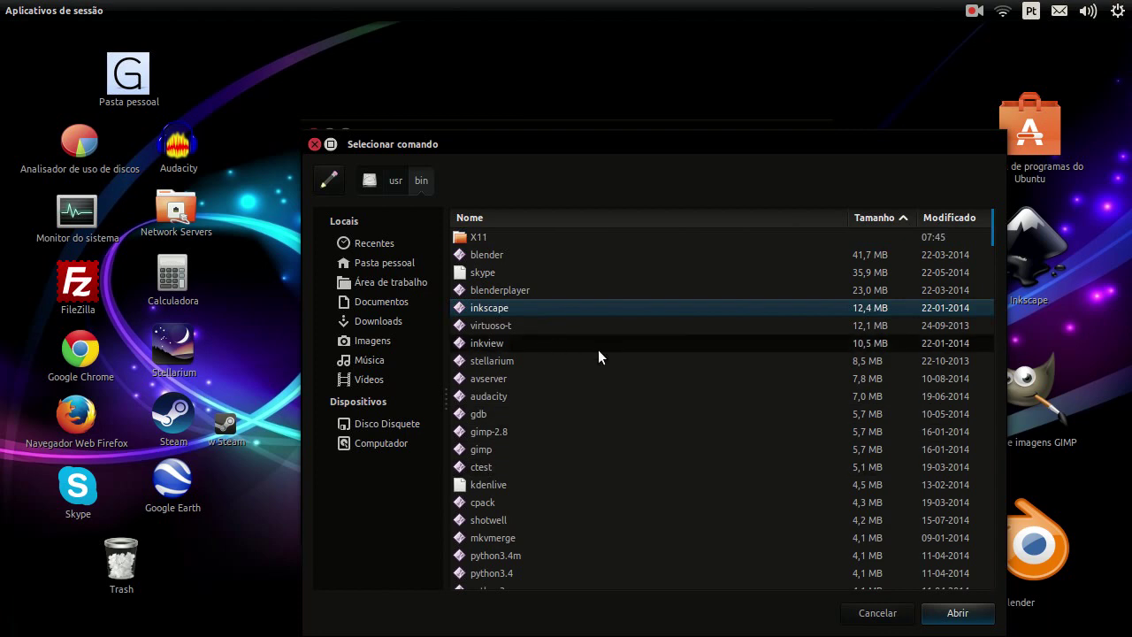
type("g")
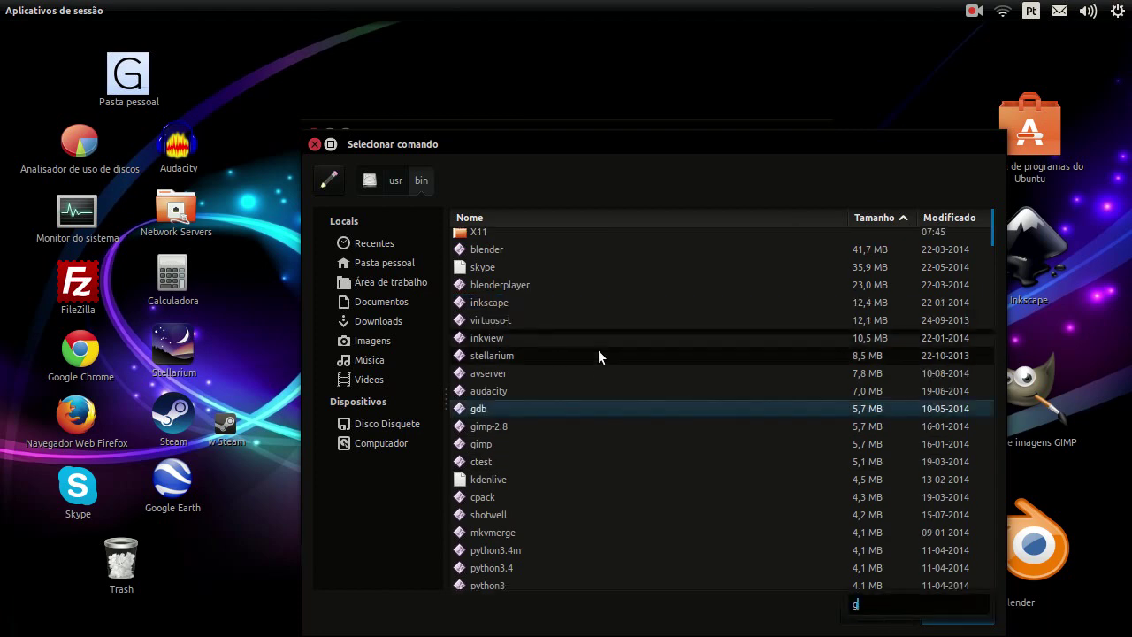
left_click(510, 428)
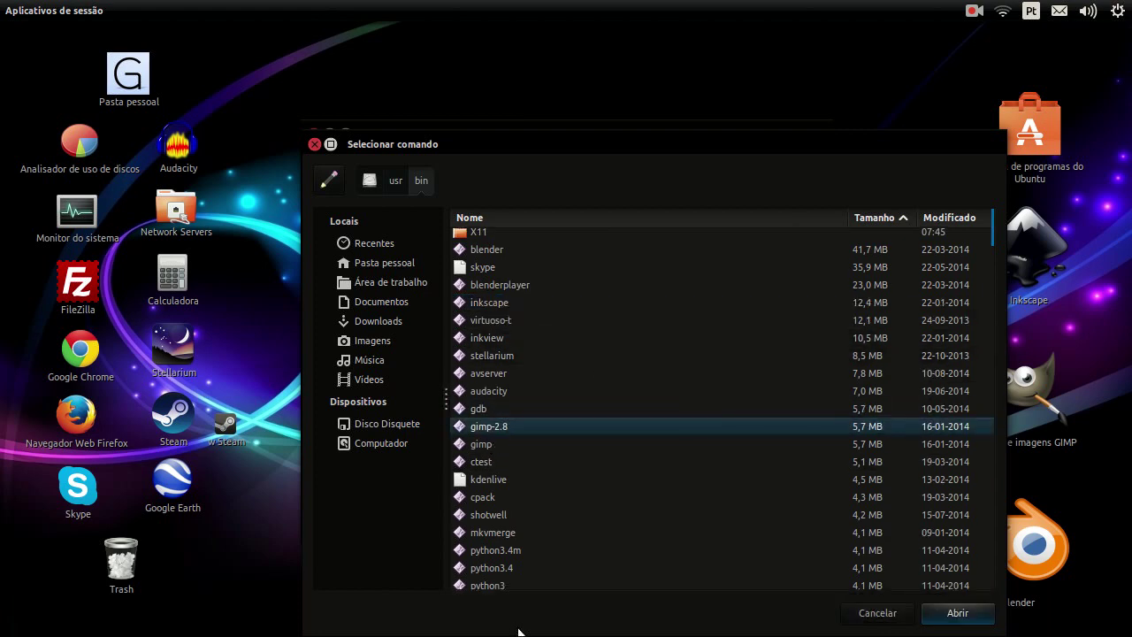
scroll(586, 394, "down", 5)
scroll(593, 362, "down", 8)
scroll(598, 346, "down", 13)
scroll(597, 348, "down", 5)
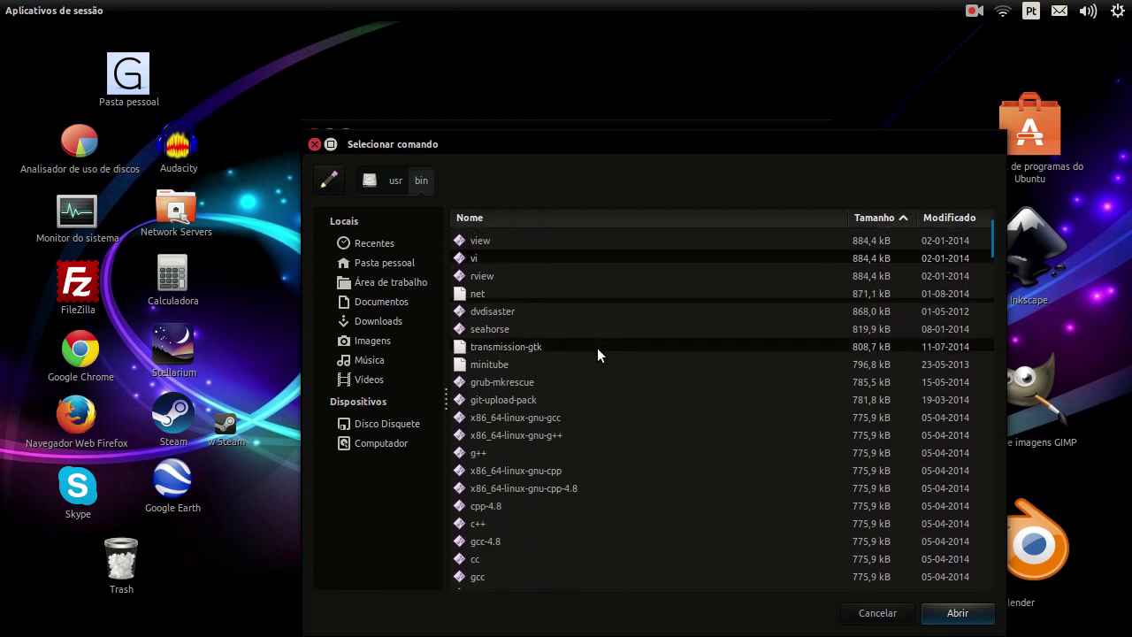
scroll(597, 348, "down", 7)
scroll(597, 359, "down", 3)
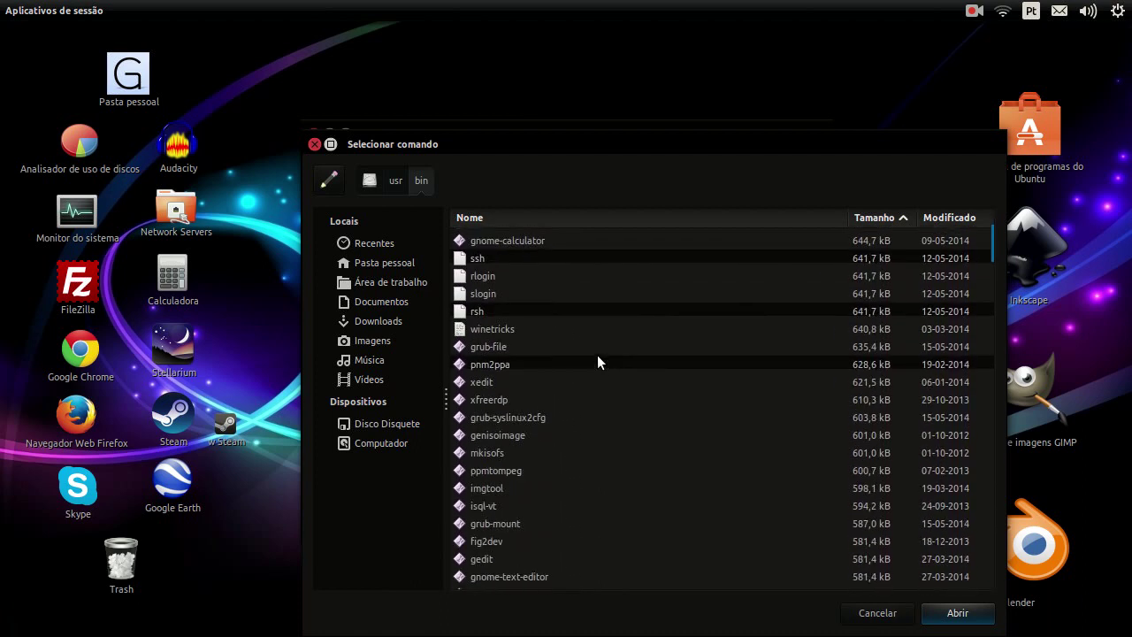
left_click(605, 466)
left_click(608, 414)
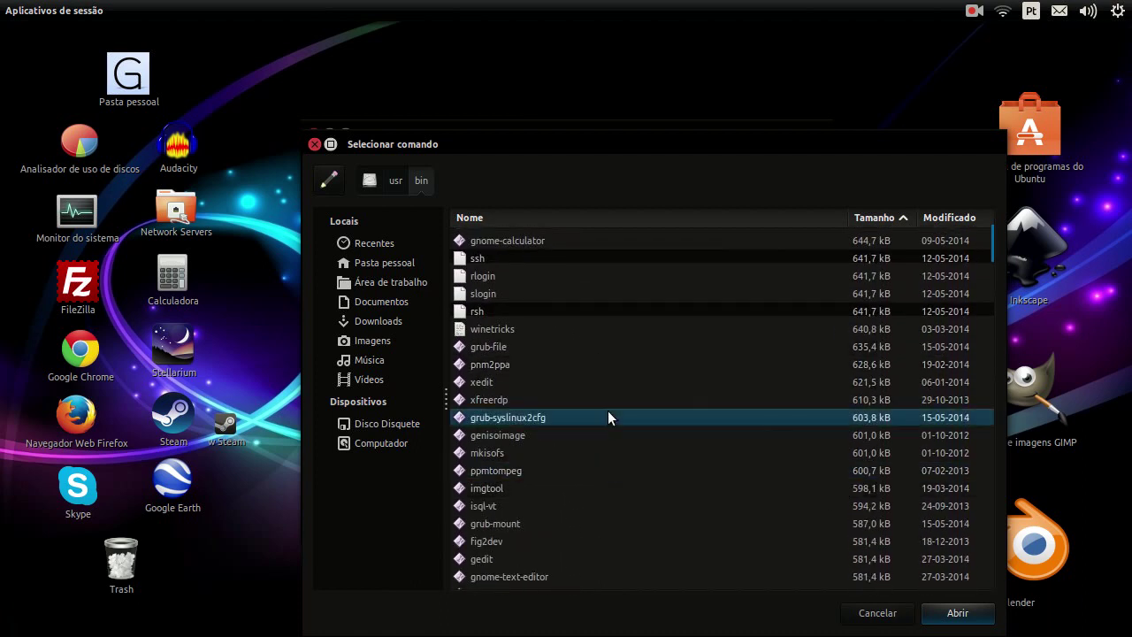
Search the bin folder for "skype" and select the skype file.
type("sky")
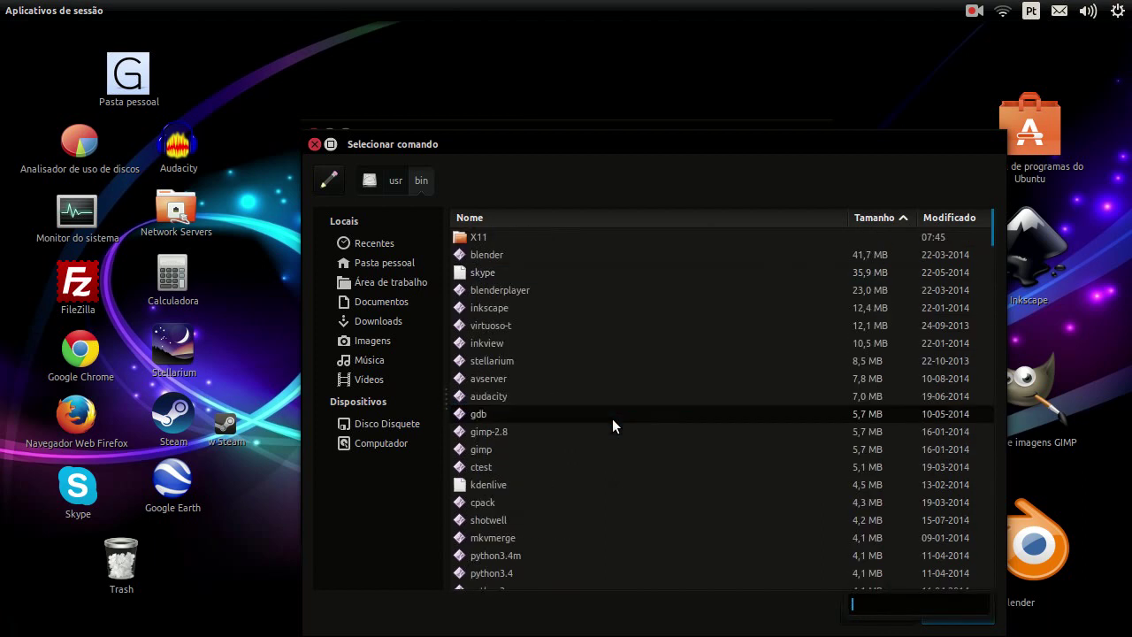
type("pe")
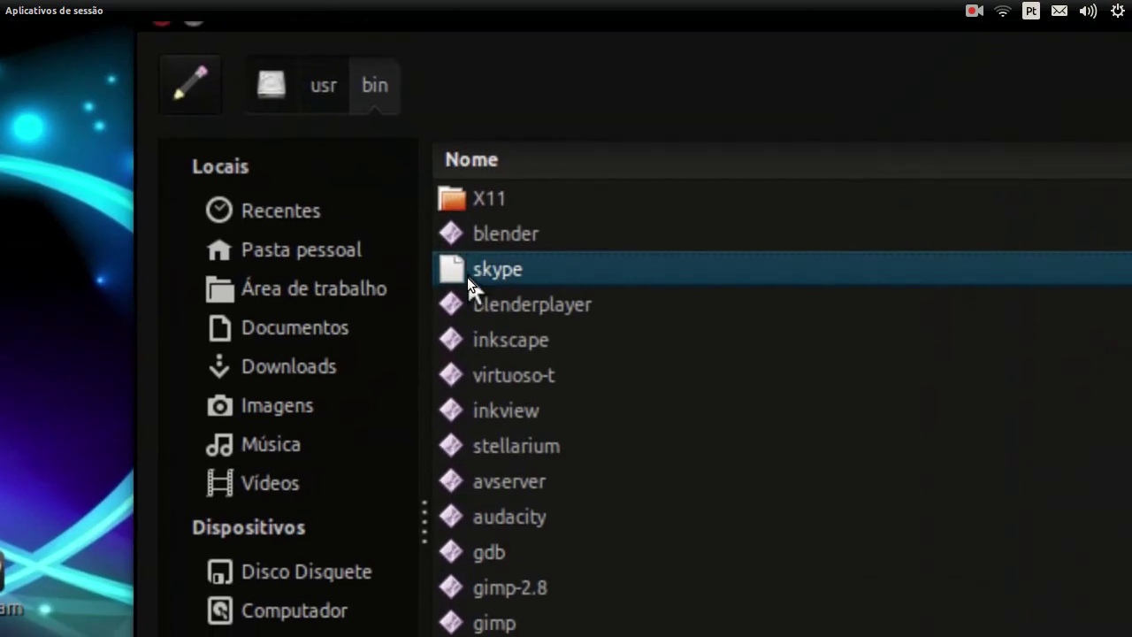
left_click(461, 272)
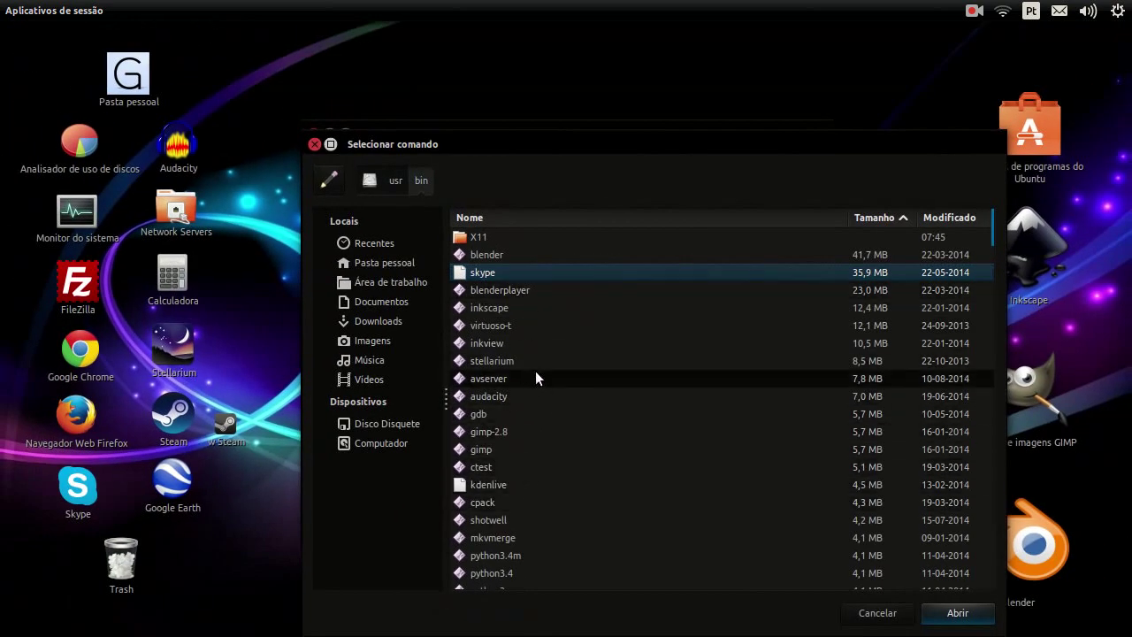
Choose the blender executable in /usr/bin as the new entry's command.
scroll(541, 393, "down", 5)
scroll(550, 407, "down", 15)
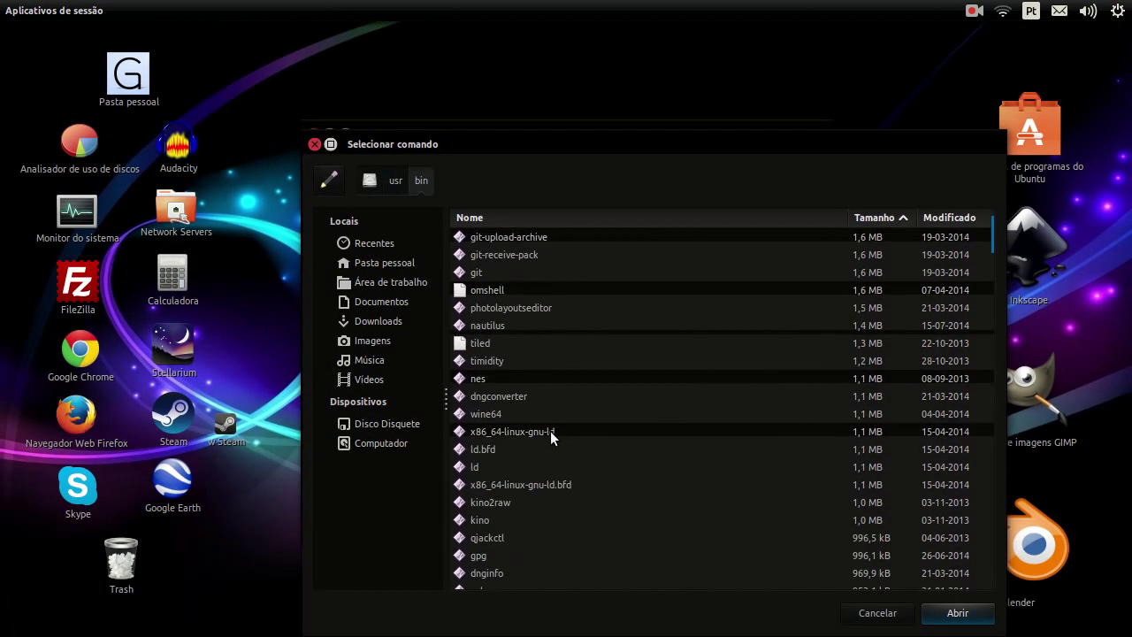
scroll(553, 505, "up", 20)
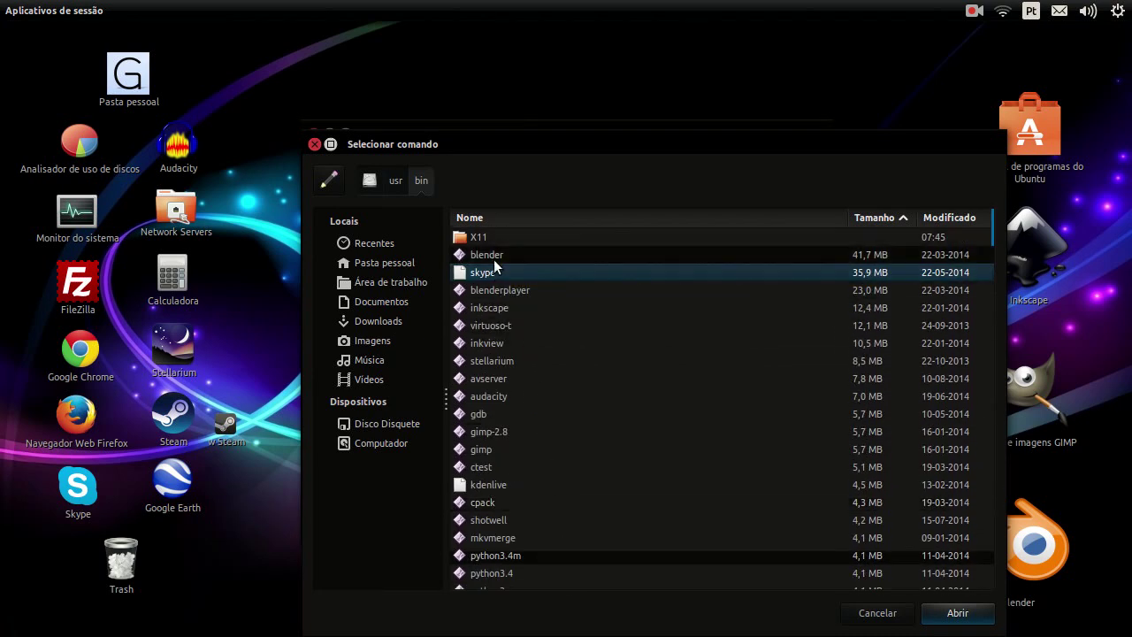
left_click(494, 254)
left_click(960, 613)
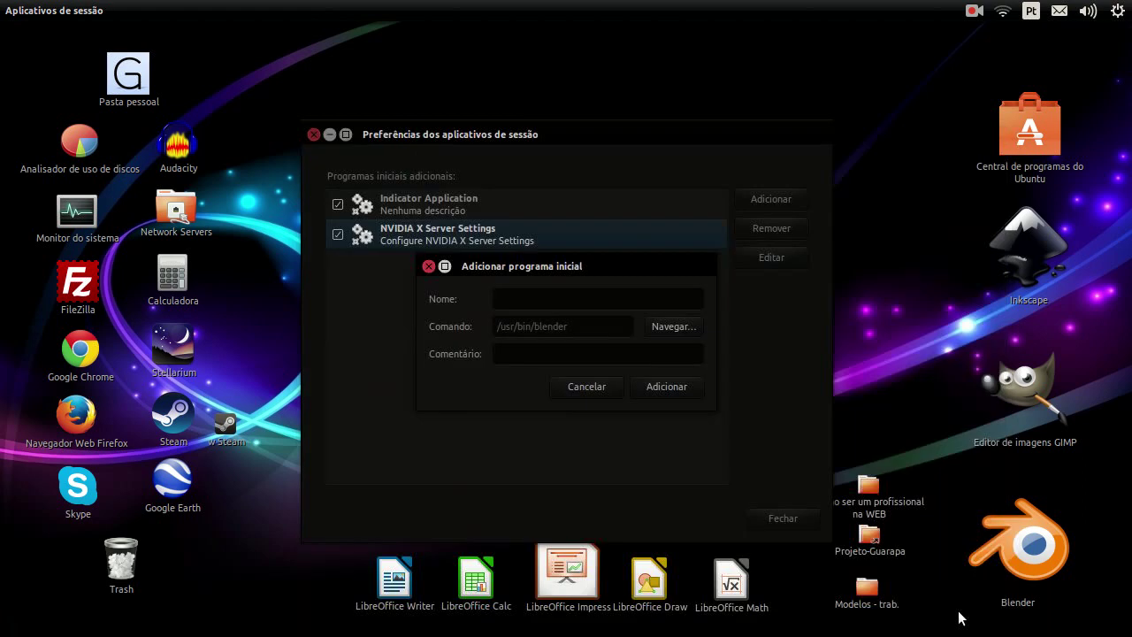
Name the startup entry "Blender", give it the comment "Explicação" and add it to the list.
left_click(527, 293)
type("Blender")
left_click(526, 355)
left_click(682, 378)
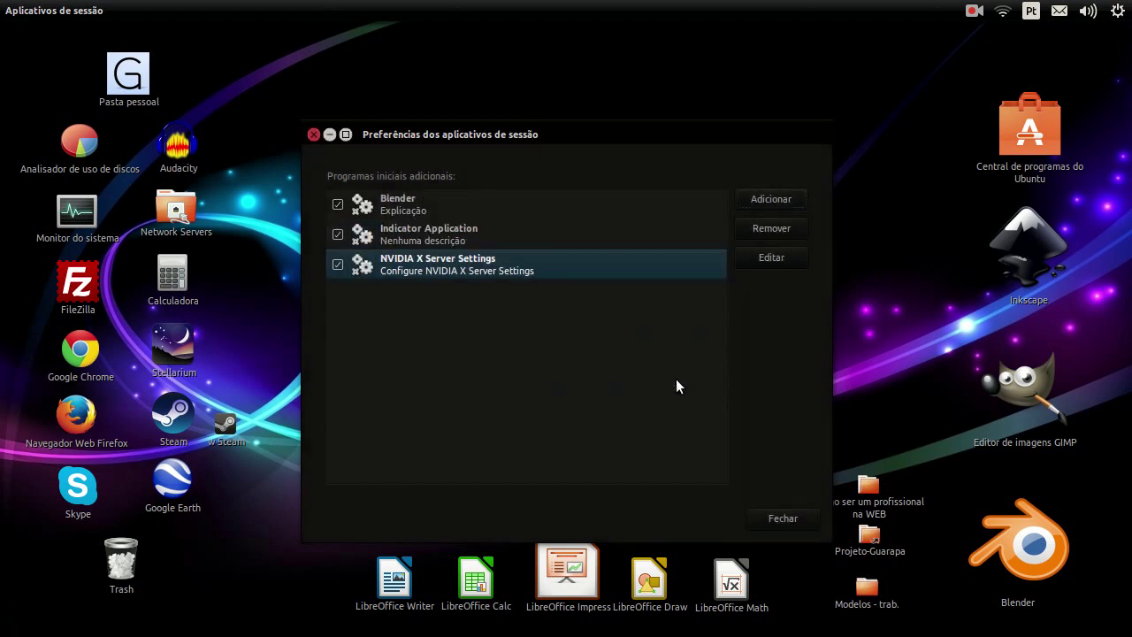
Start another new startup program entry and place the cursor in its command field.
left_click(416, 210)
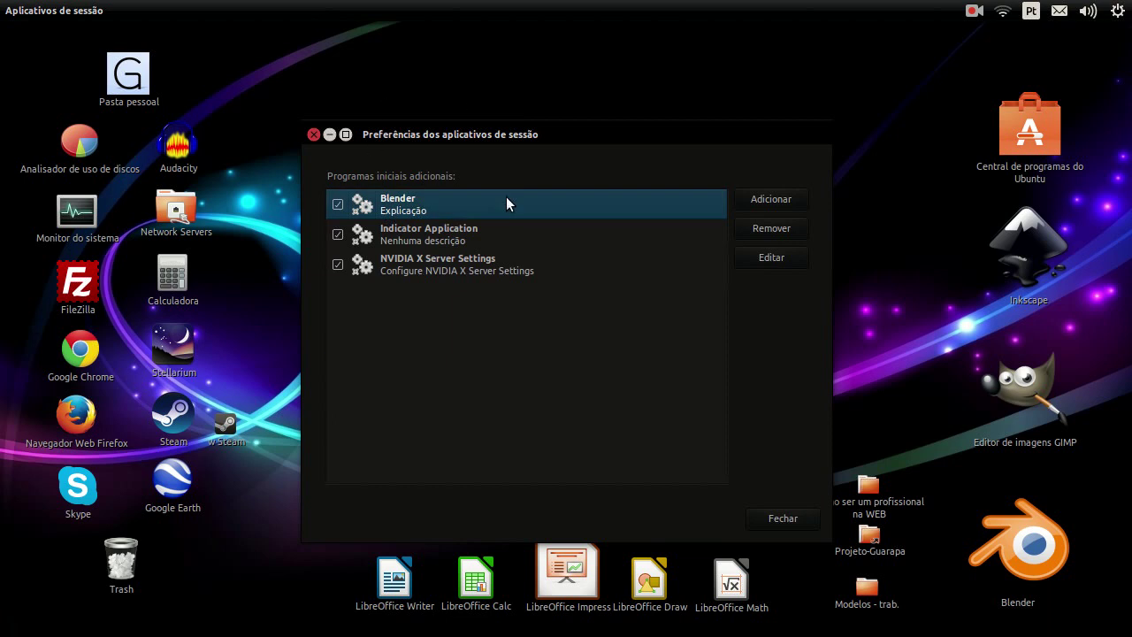
left_click(753, 198)
left_click(598, 328)
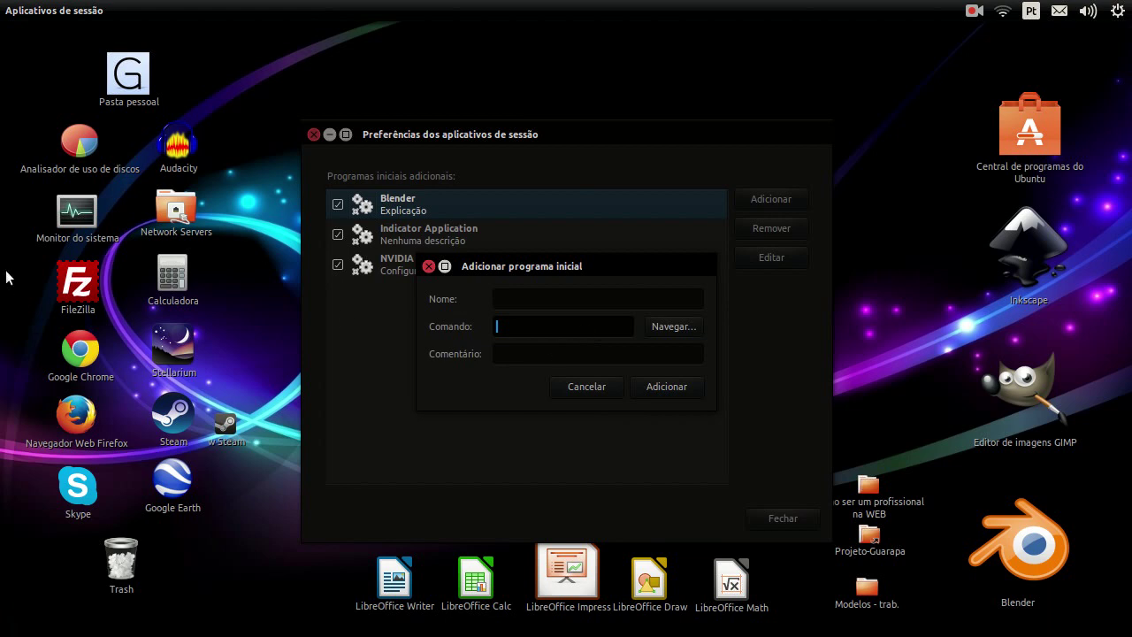
mouse_move(8, 284)
left_click(25, 47)
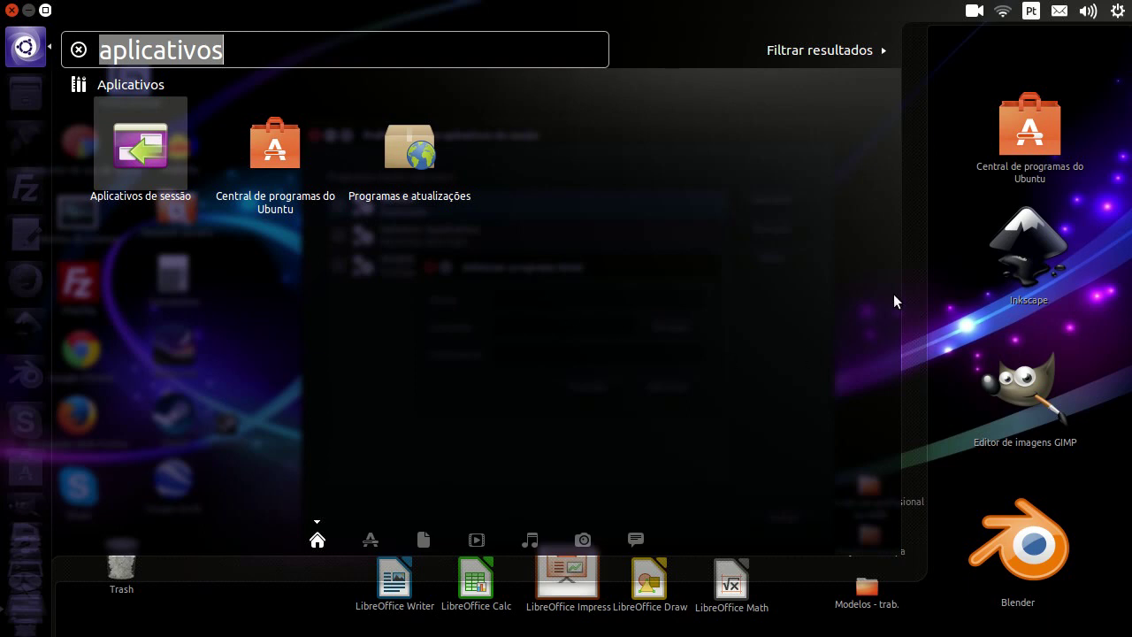
left_click(943, 247)
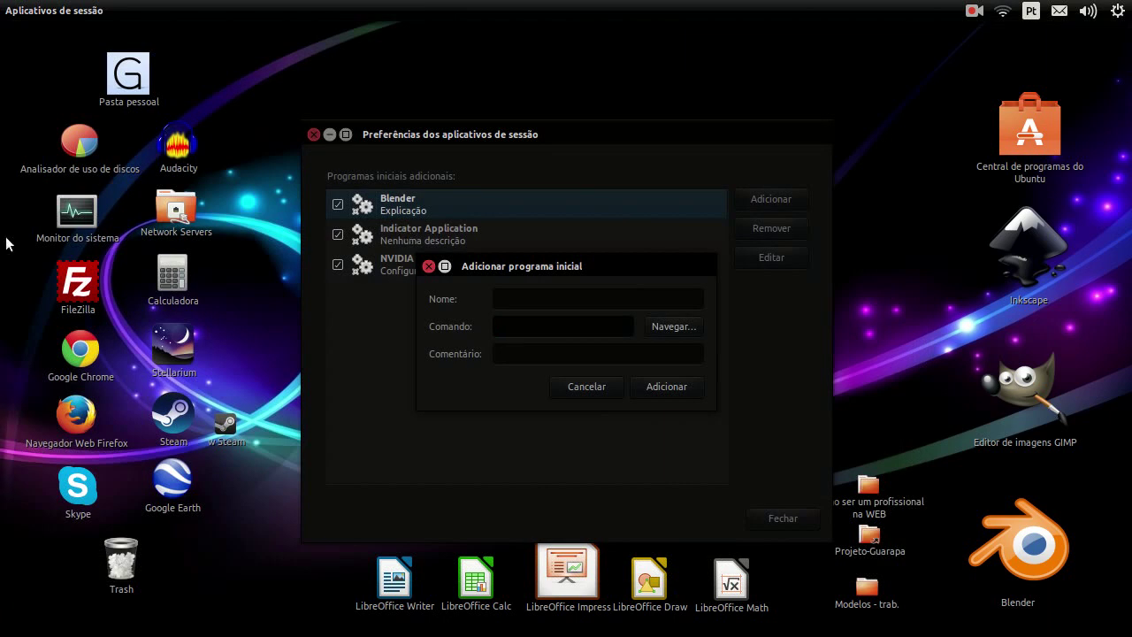
mouse_move(15, 152)
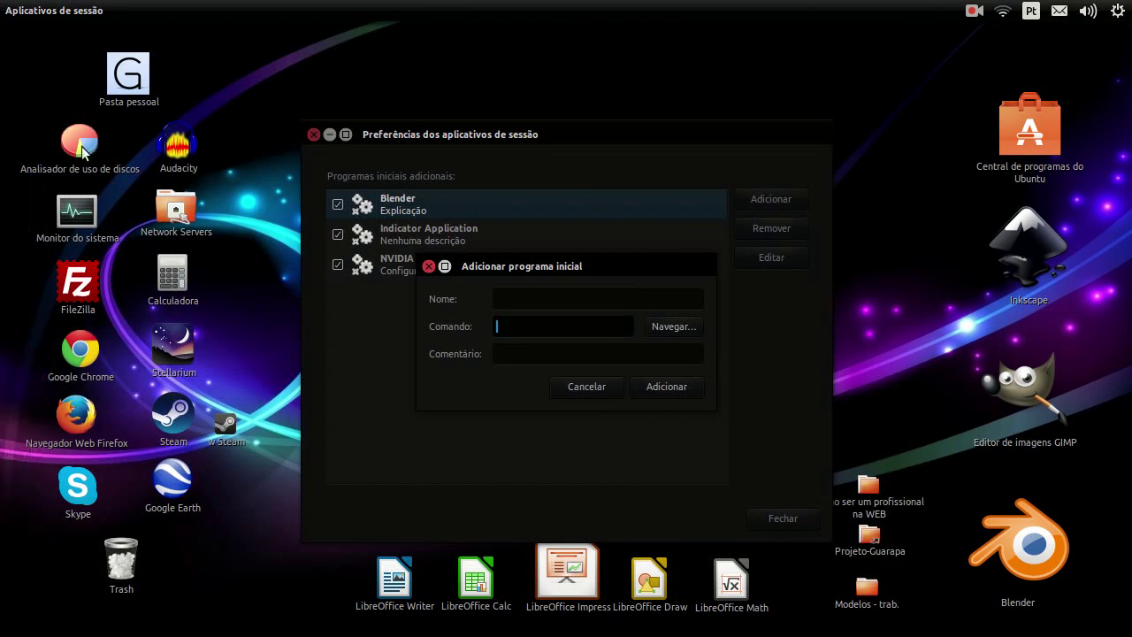
left_click(182, 320)
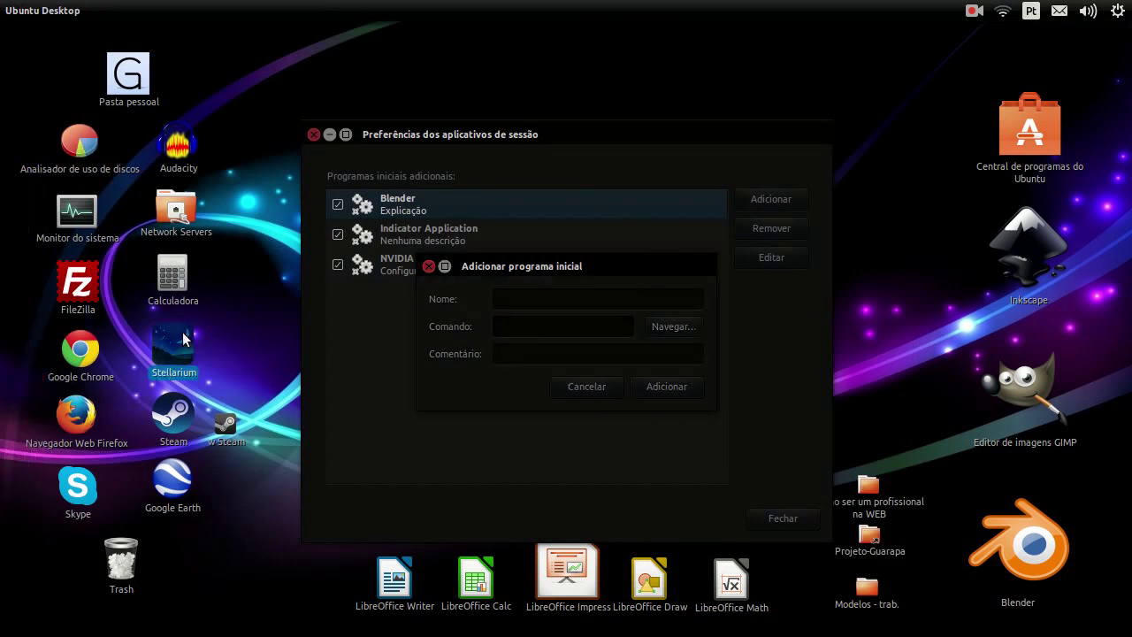